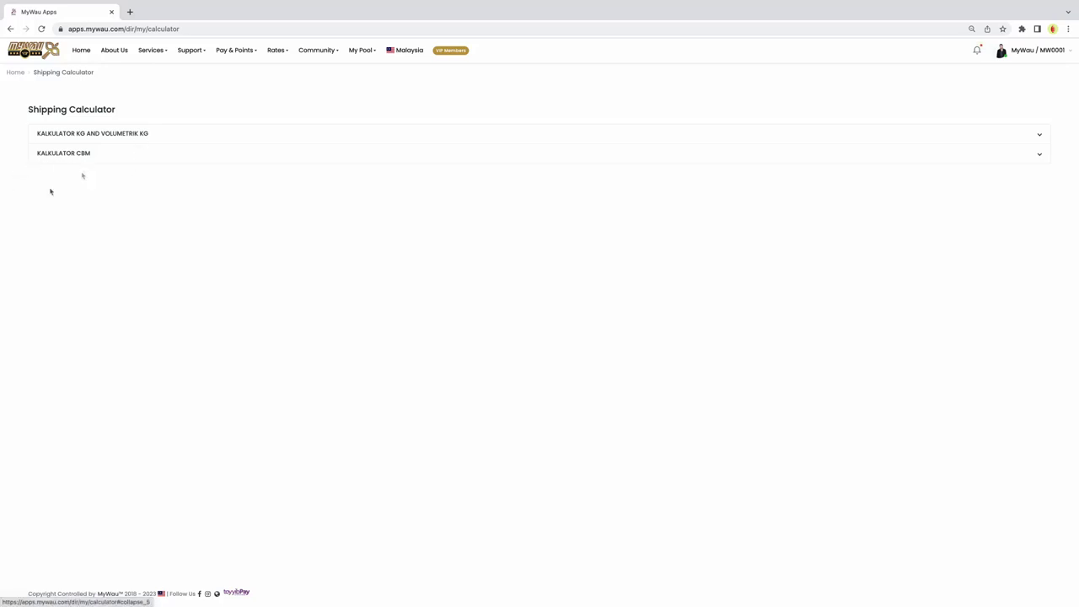
Open the KG and volumetric KG calculator and generate the volumetric weight for a 20 × 12 × 10 cm item.
{"action": "left_click", "coordinate": [70, 137]}
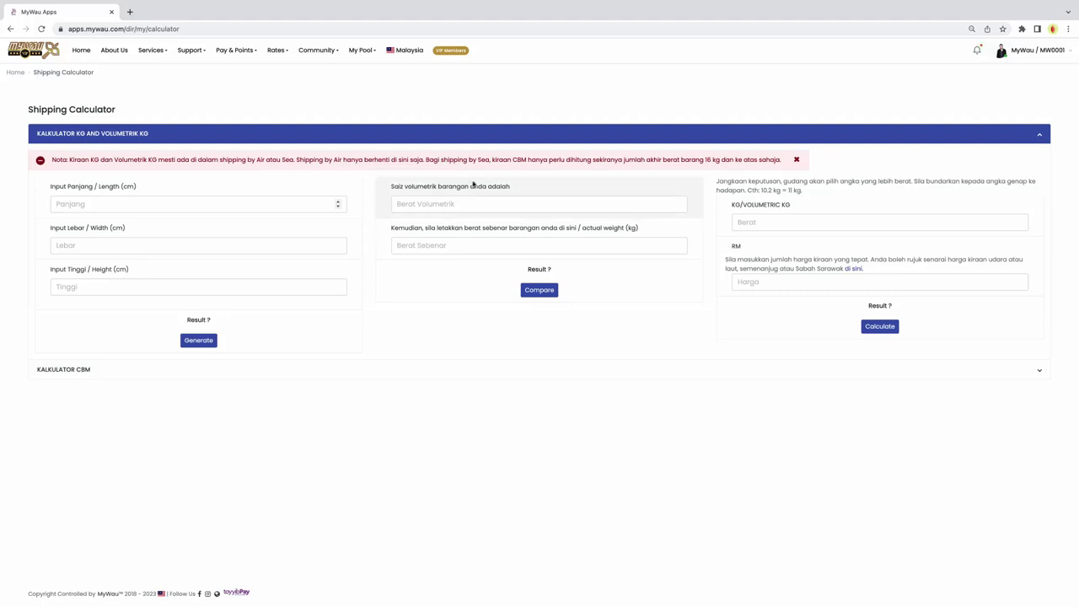
{"action": "type", "text": "20"}
{"action": "key", "text": "Tab"}
{"action": "type", "text": "12"}
{"action": "key", "text": "Tab"}
{"action": "type", "text": "10"}
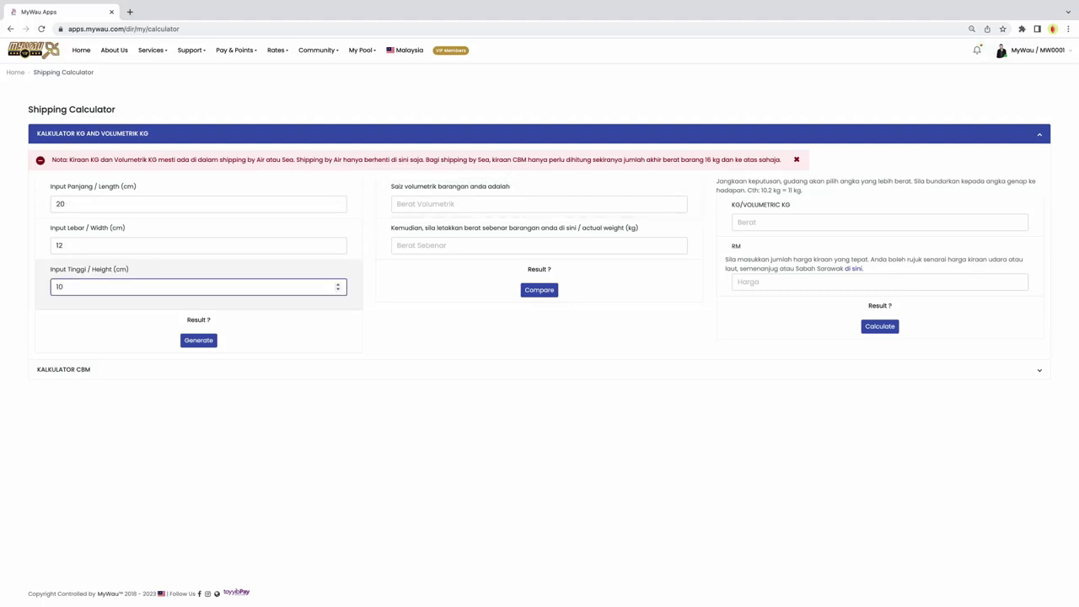
{"action": "left_click", "coordinate": [199, 341]}
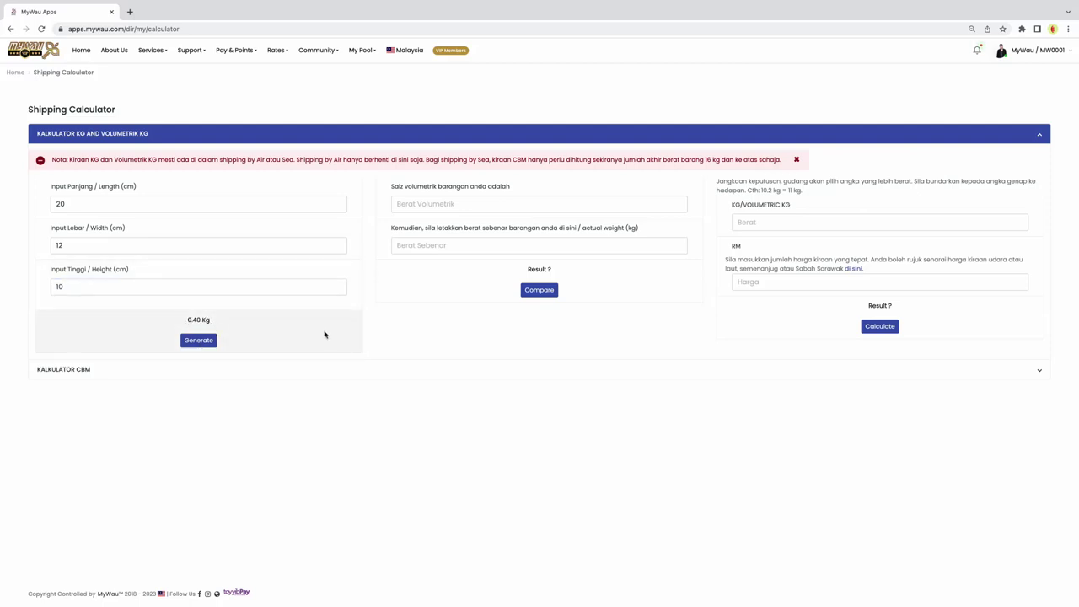
Compare a volumetric weight of 0.40 kg with an actual weight of 10 kg.
{"action": "left_click", "coordinate": [436, 204]}
{"action": "type", "text": "0.40"}
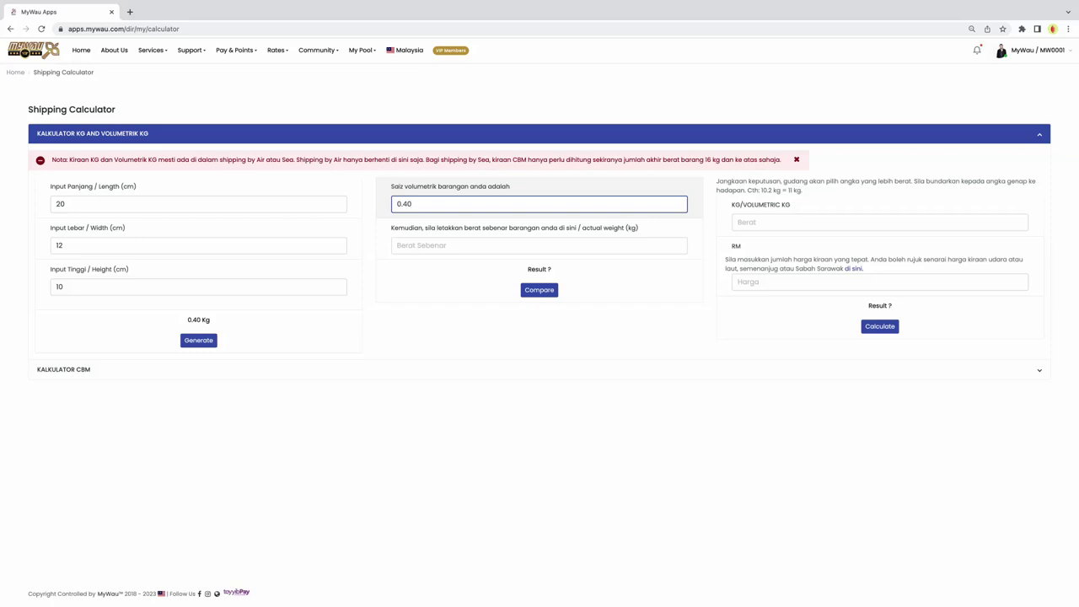
{"action": "key", "text": "Tab"}
{"action": "type", "text": "10"}
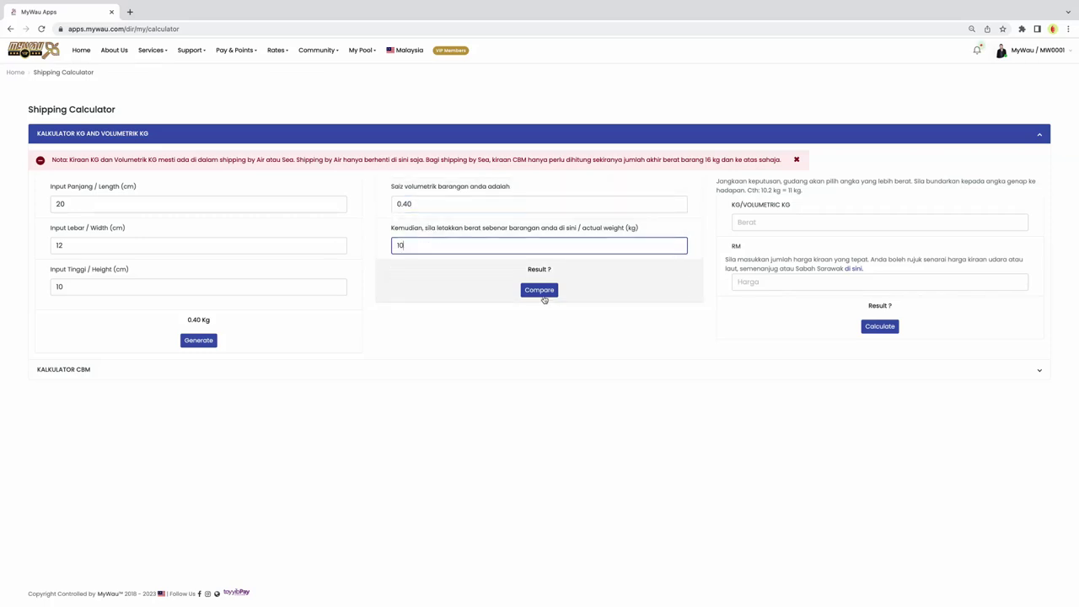
{"action": "left_click", "coordinate": [540, 290]}
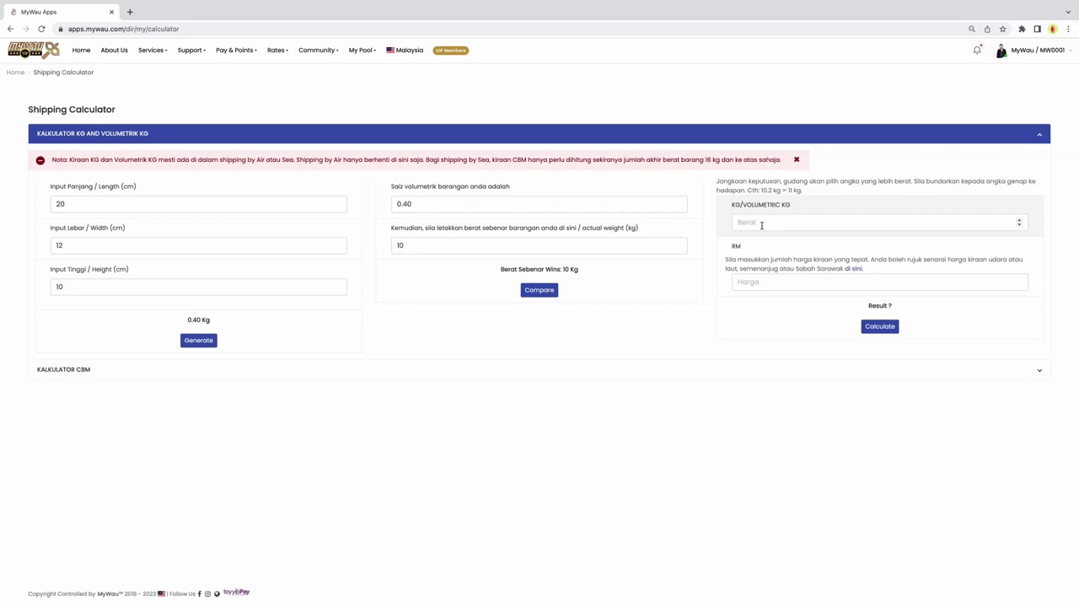
Set the chargeable weight to 10 kg and view the Guangzhou & Shenzen Air rates from the linked price list in a new tab.
{"action": "left_click", "coordinate": [762, 225]}
{"action": "type", "text": "10"}
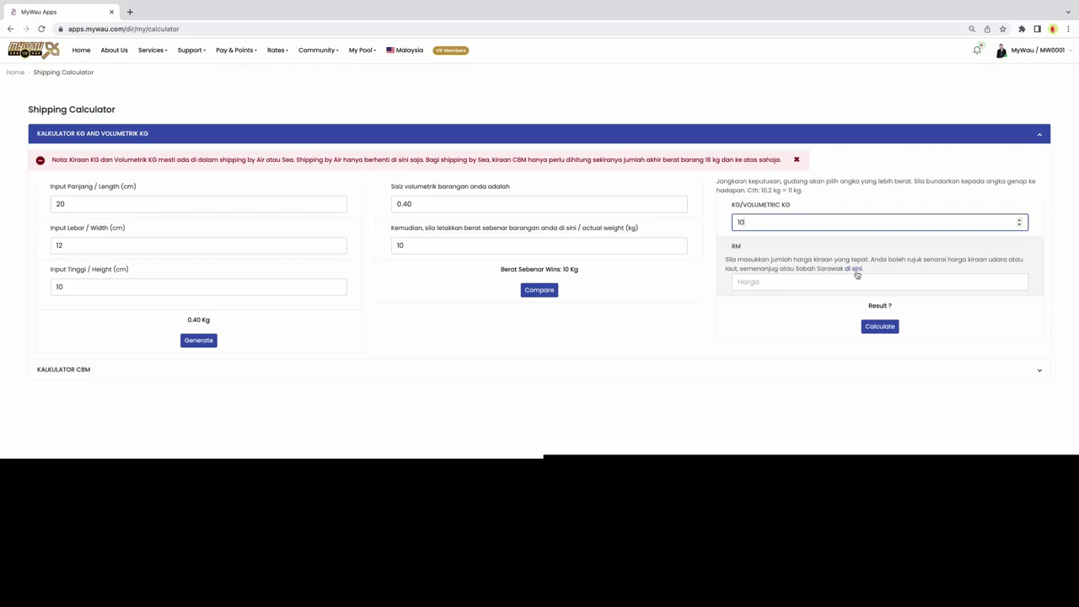
{"action": "right_click", "coordinate": [856, 275]}
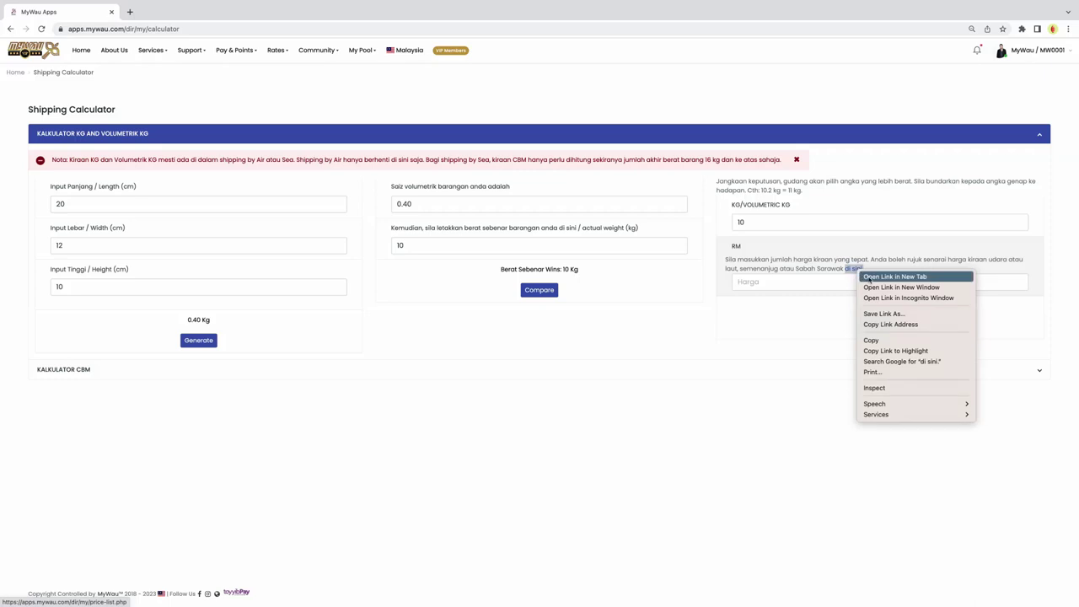
{"action": "left_click", "coordinate": [885, 276]}
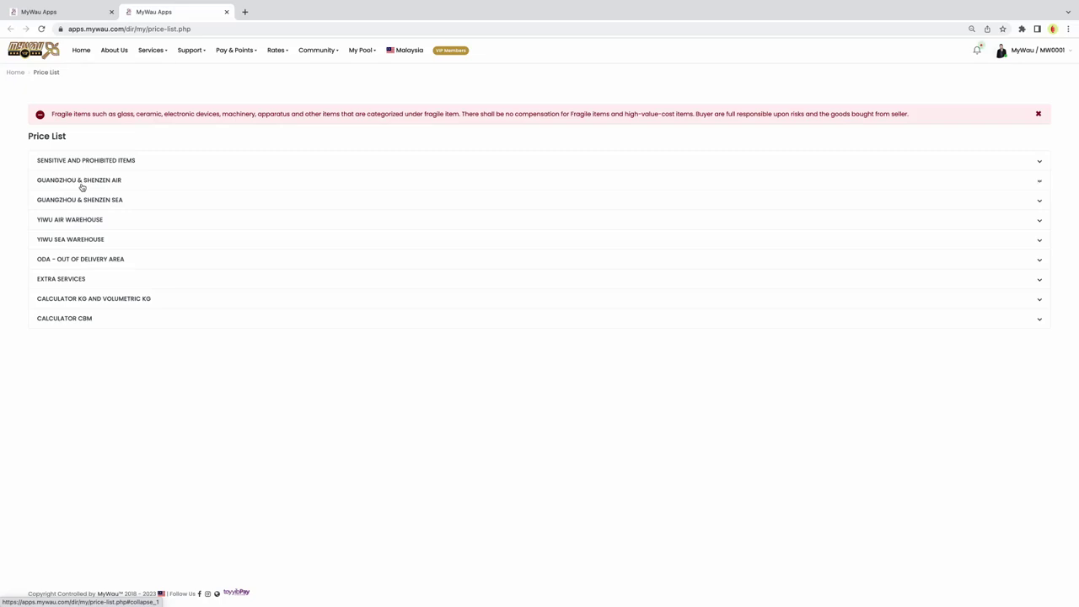
{"action": "left_click", "coordinate": [82, 188]}
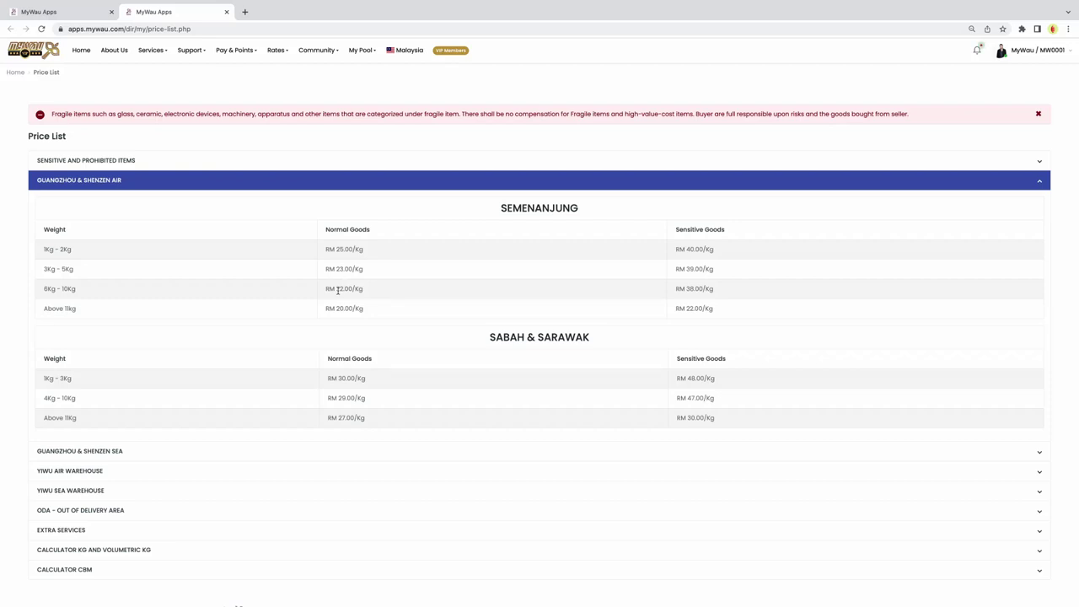
Back in the shipping calculator, set the rate to RM 22 and calculate the shipping price.
{"action": "key", "text": "ctrl+shift+Tab"}
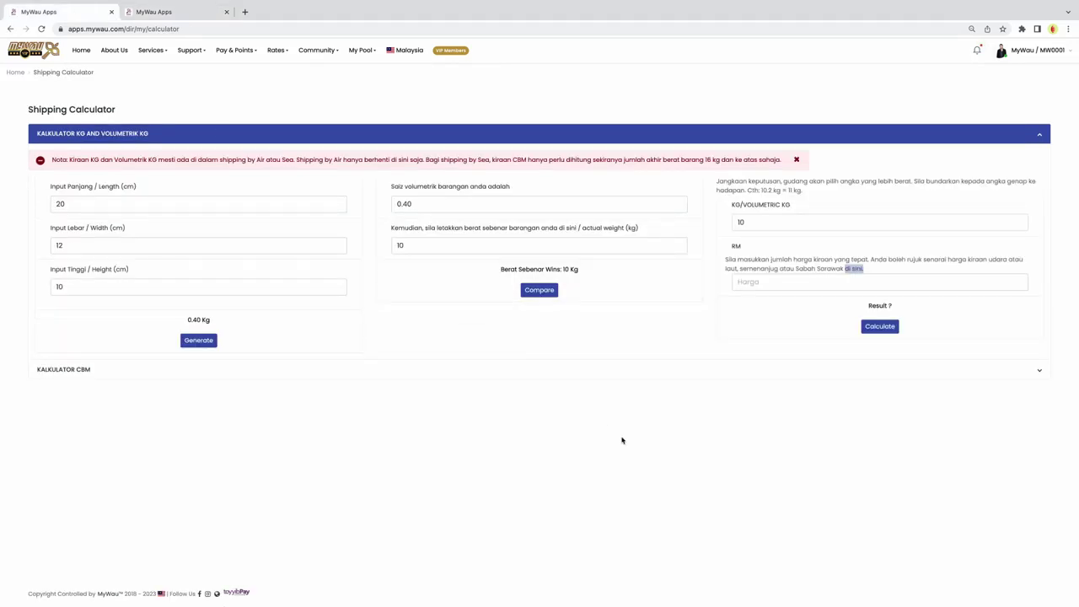
{"action": "left_click", "coordinate": [761, 283]}
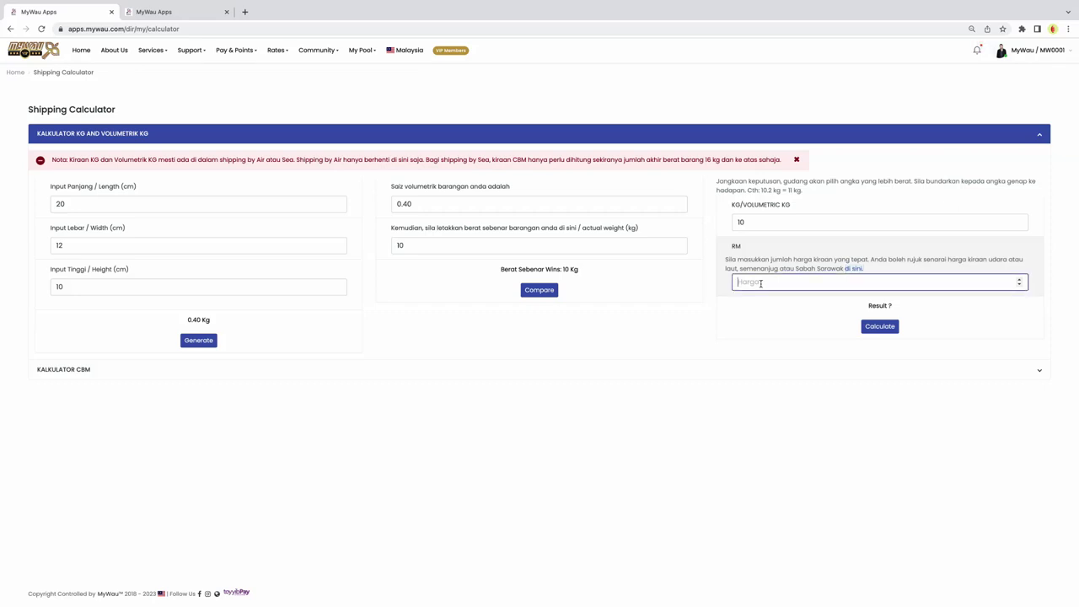
{"action": "type", "text": "22"}
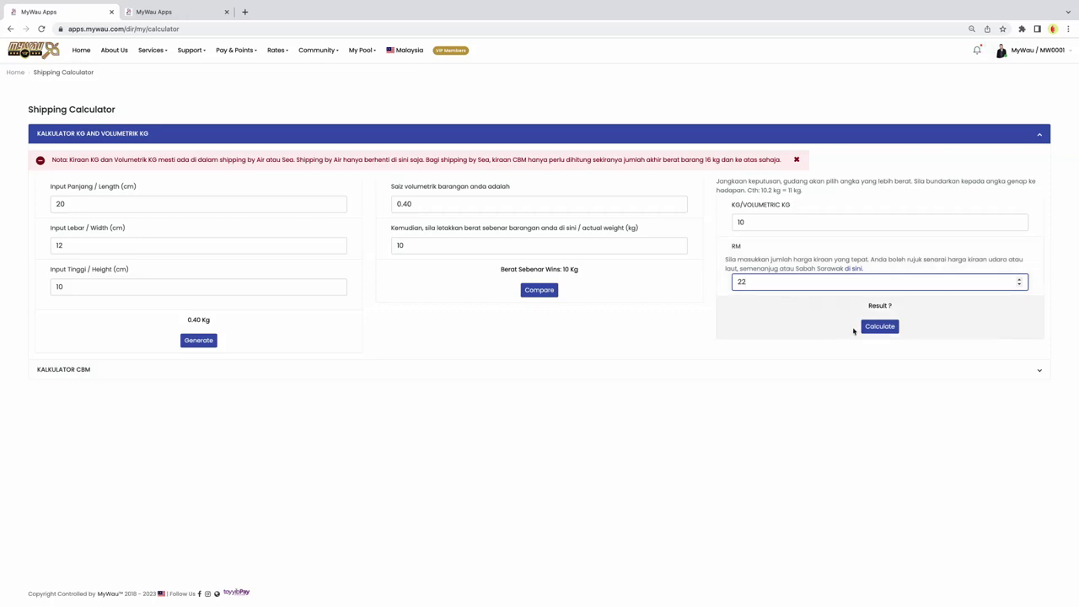
{"action": "left_click", "coordinate": [880, 328]}
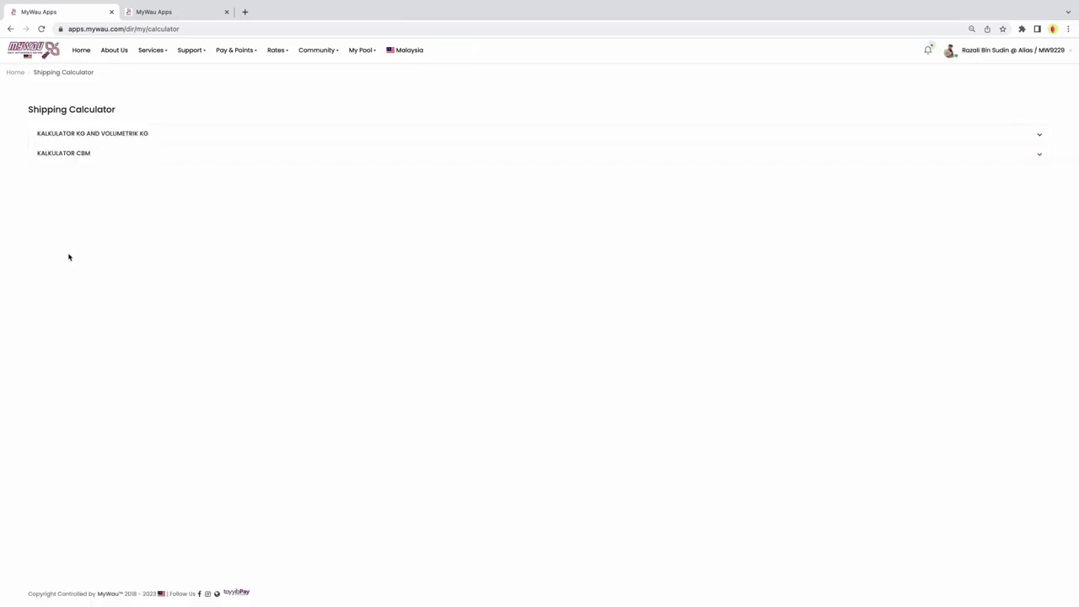
In the CBM calculator, generate the CBM for 0.50 × 0.70 × 0.12 m and choose Guangzhou Sea below 0.3 CBM (West Malaysia).
{"action": "left_click", "coordinate": [70, 159]}
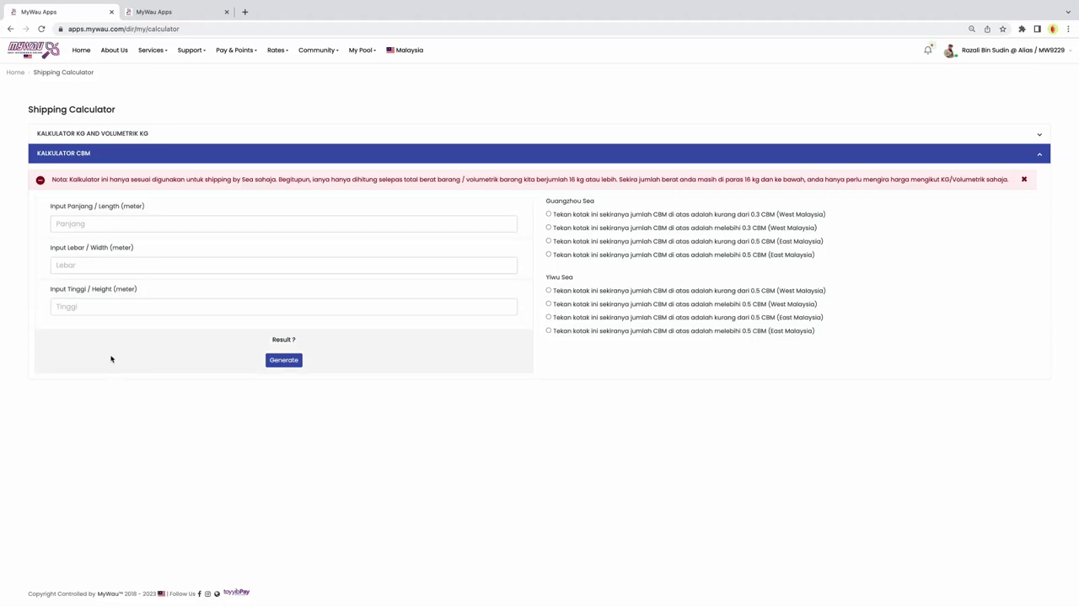
{"action": "left_click", "coordinate": [125, 226]}
{"action": "type", "text": "0.50"}
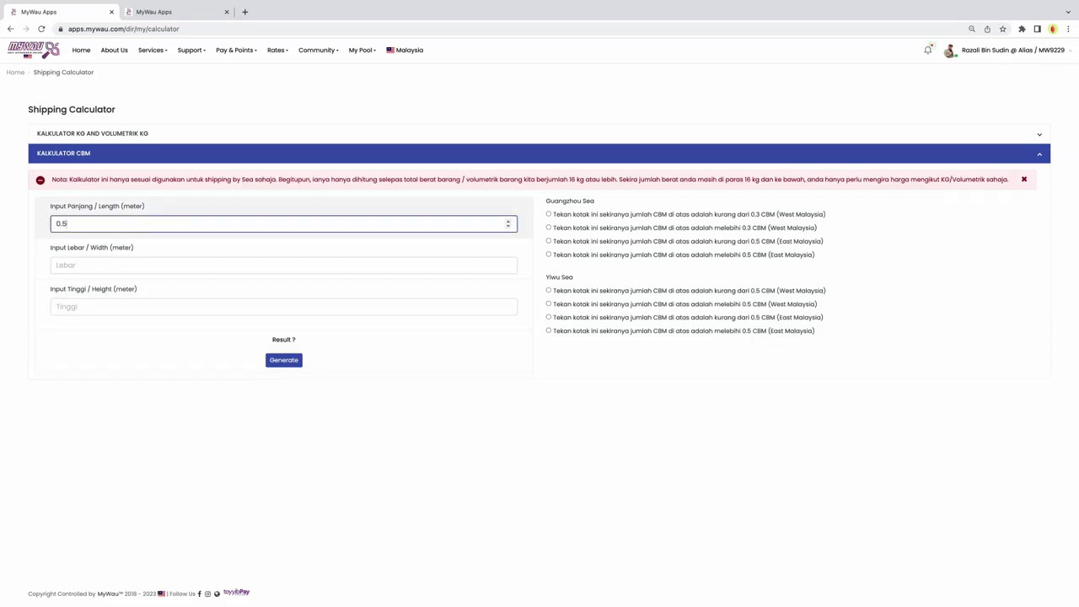
{"action": "left_click", "coordinate": [122, 265]}
{"action": "type", "text": "0.70"}
{"action": "left_click", "coordinate": [99, 306]}
{"action": "type", "text": "0.12"}
{"action": "left_click", "coordinate": [283, 360]}
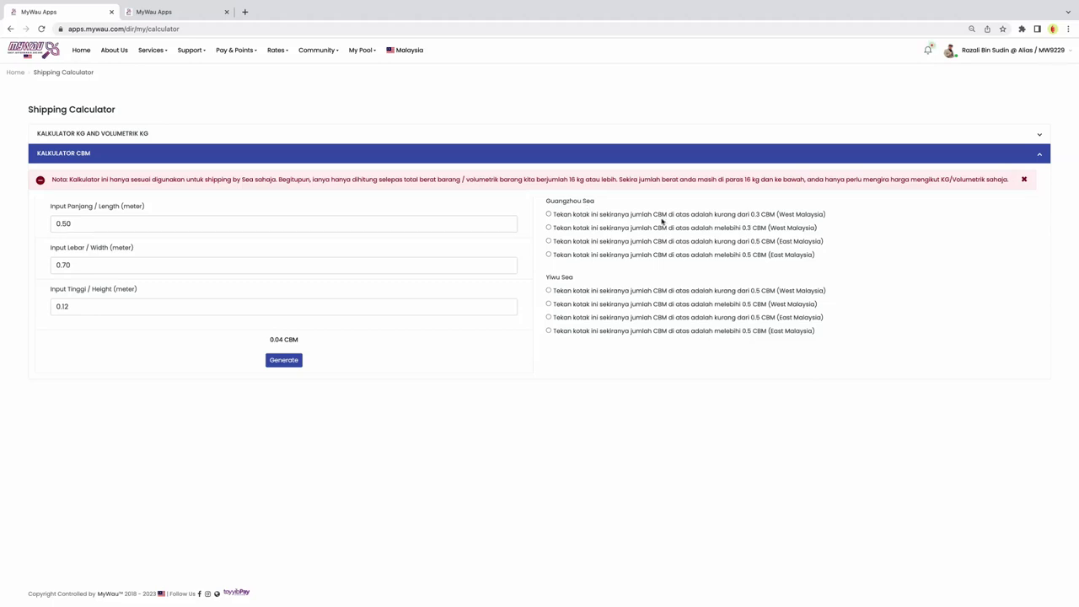
{"action": "left_click", "coordinate": [550, 216]}
{"action": "left_click", "coordinate": [791, 245]}
Reset the CBM calculator by reloading the page and generate the CBM for 0.90 × 0.90 × 0.50 m.
{"action": "key", "text": "F5"}
{"action": "left_click", "coordinate": [159, 225]}
{"action": "type", "text": "0.90"}
{"action": "left_click", "coordinate": [152, 263]}
{"action": "type", "text": "0.90"}
{"action": "left_click", "coordinate": [155, 306]}
{"action": "type", "text": "0.50"}
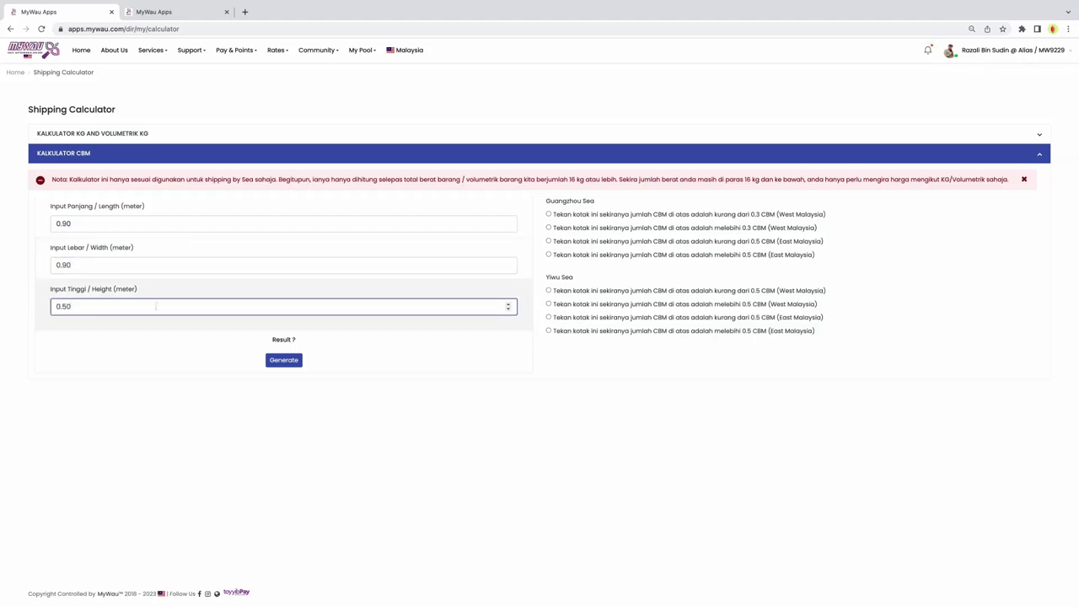
{"action": "left_click", "coordinate": [280, 366]}
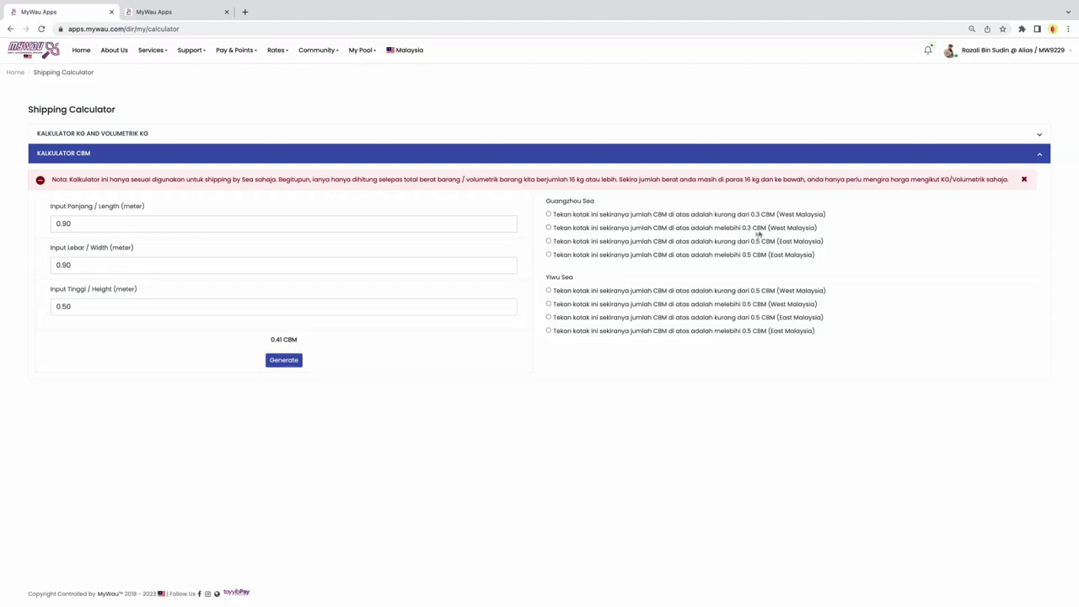
Choose the Guangzhou Sea option above 0.3 CBM (West Malaysia) and set the CBM to 0.41.
{"action": "left_click", "coordinate": [549, 228]}
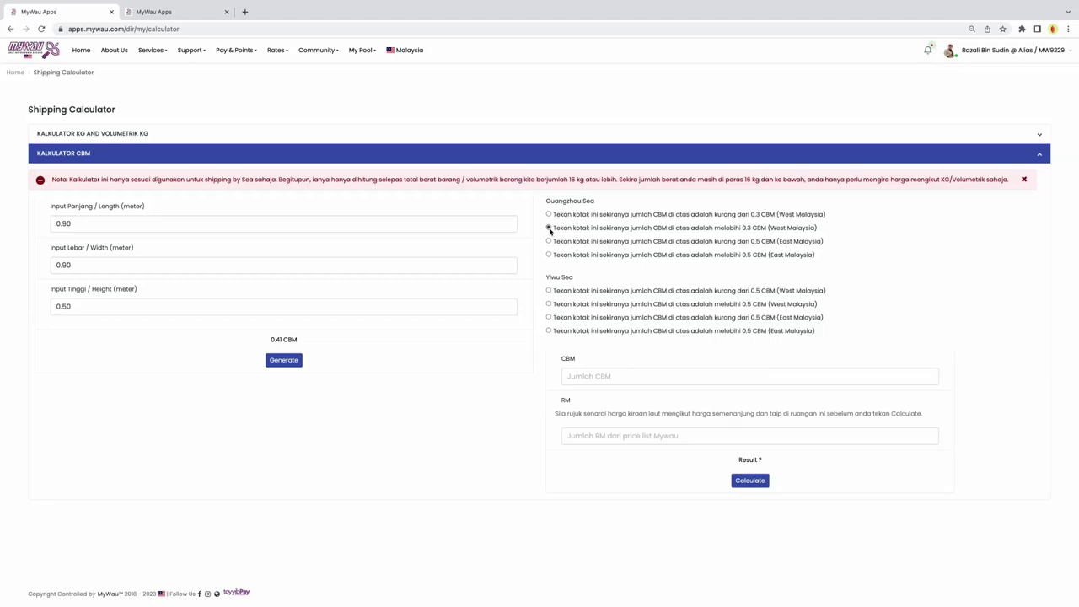
{"action": "left_click", "coordinate": [582, 379]}
{"action": "type", "text": "0.41"}
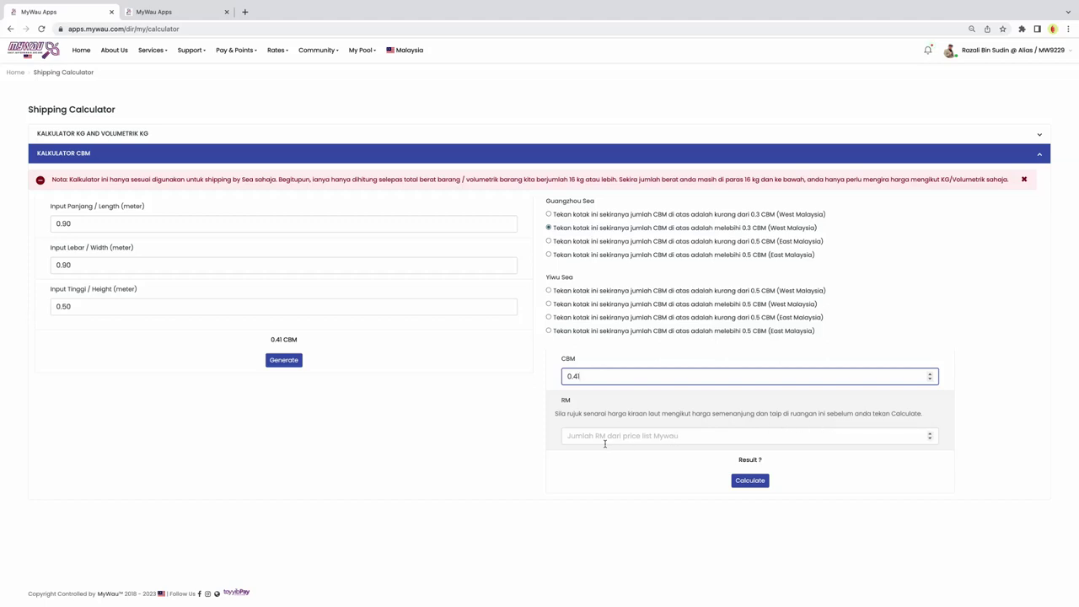
Check the West Malaysia sea rate in the price list, set the RM rate to 420 and calculate the shipping price.
{"action": "left_click", "coordinate": [194, 19]}
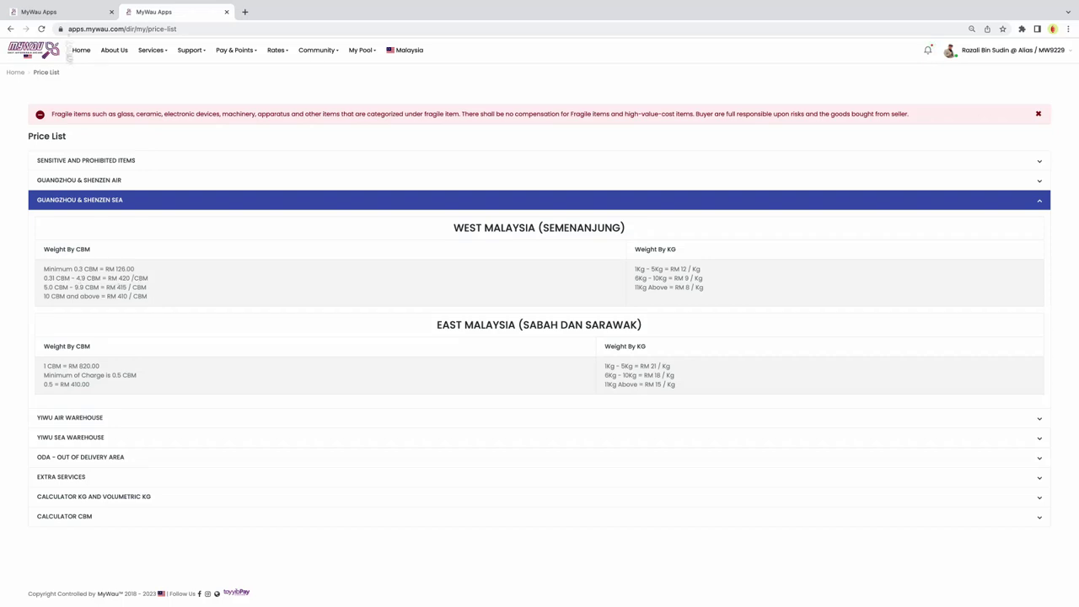
{"action": "left_click", "coordinate": [59, 11]}
{"action": "left_click", "coordinate": [583, 436]}
{"action": "type", "text": "4"}
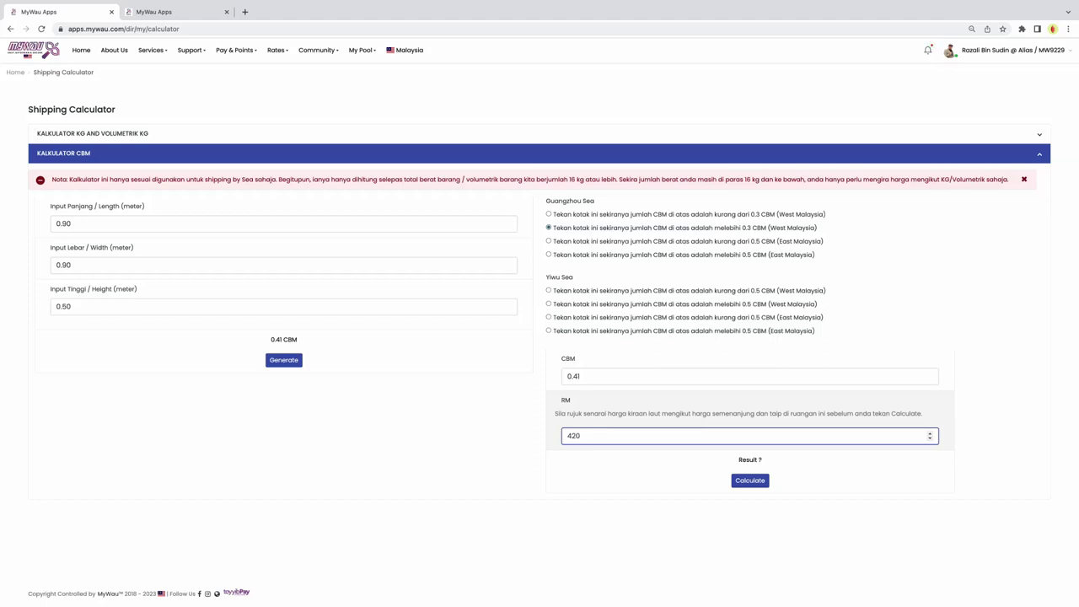
{"action": "type", "text": "20"}
{"action": "left_click", "coordinate": [748, 485]}
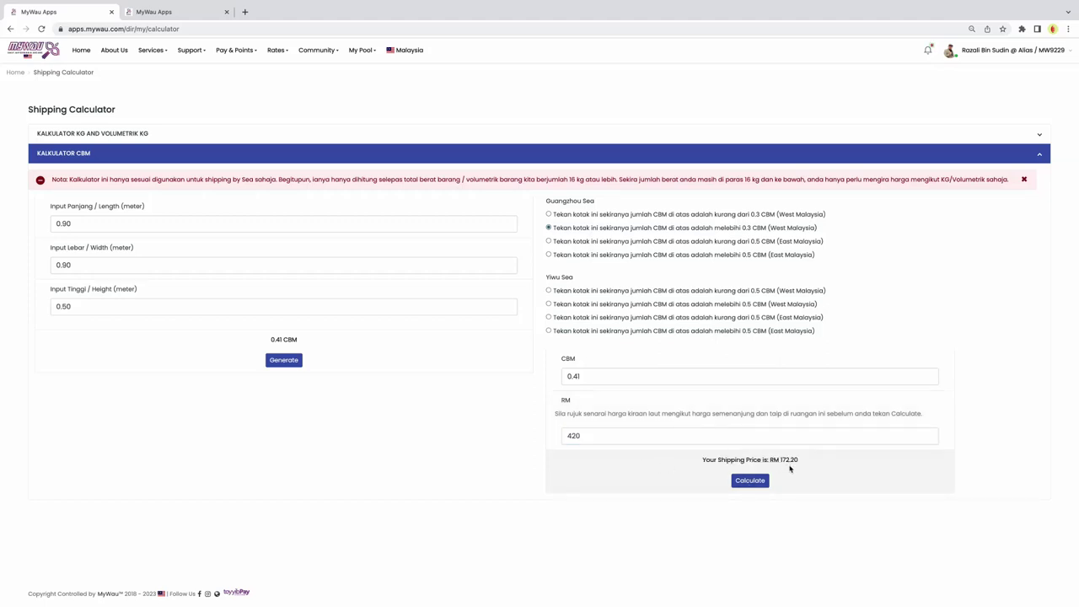
Clear the CBM calculator by reloading the page and generate the CBM for 1.20 × 1.20 × 0.70 m.
{"action": "key", "text": "super+r"}
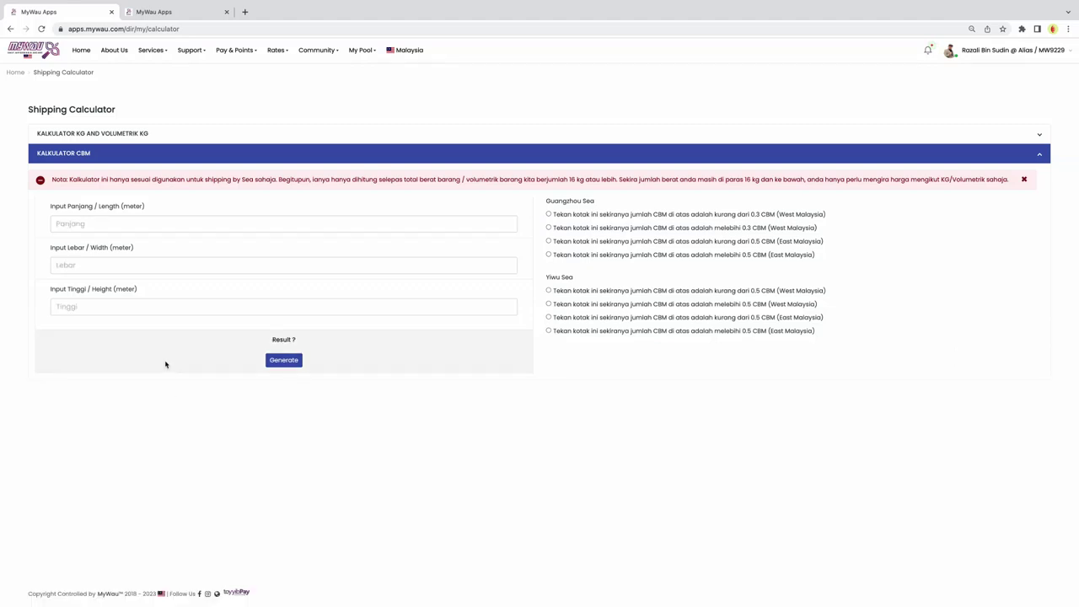
{"action": "left_click", "coordinate": [171, 226]}
{"action": "type", "text": "1.20"}
{"action": "left_click", "coordinate": [129, 266]}
{"action": "type", "text": "1.20"}
{"action": "left_click", "coordinate": [111, 306]}
{"action": "type", "text": "0.70"}
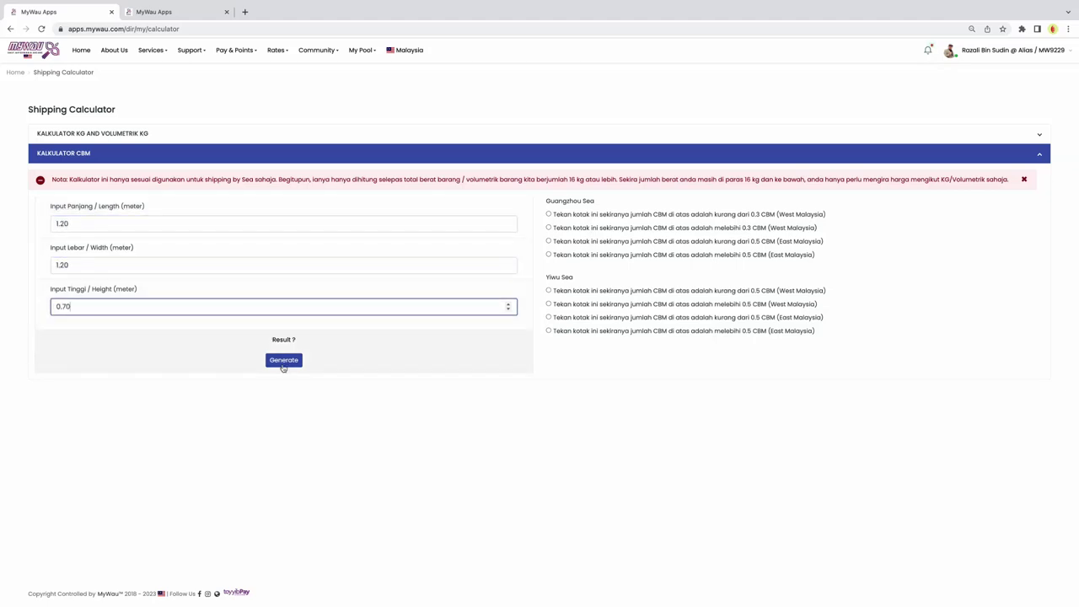
{"action": "left_click", "coordinate": [283, 361]}
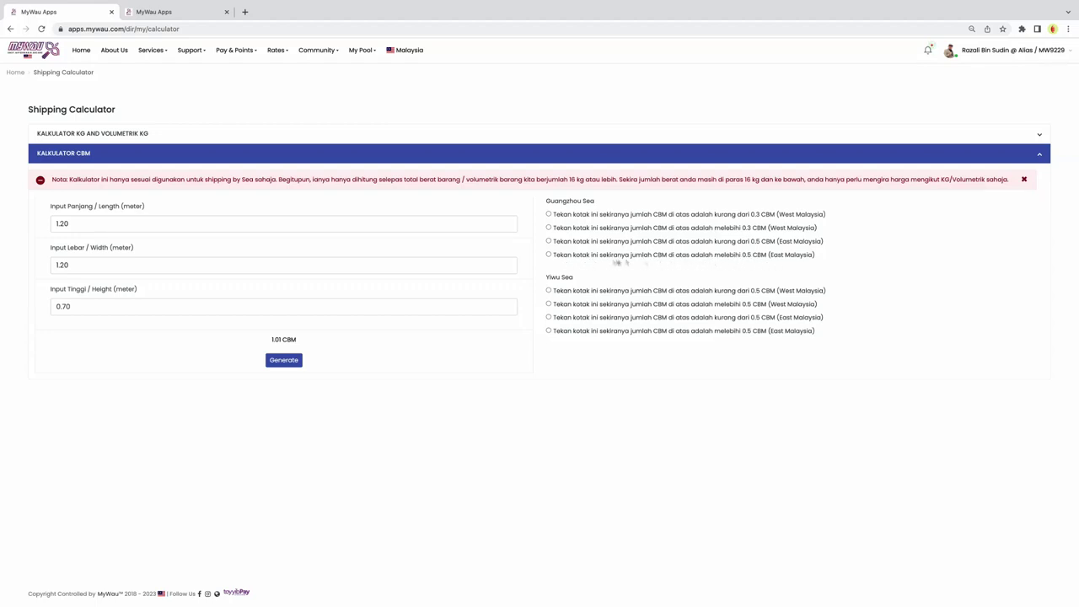
Choose the Guangzhou Sea option above 0.5 CBM (East Malaysia) and set the CBM to 1.01.
{"action": "left_click", "coordinate": [549, 255]}
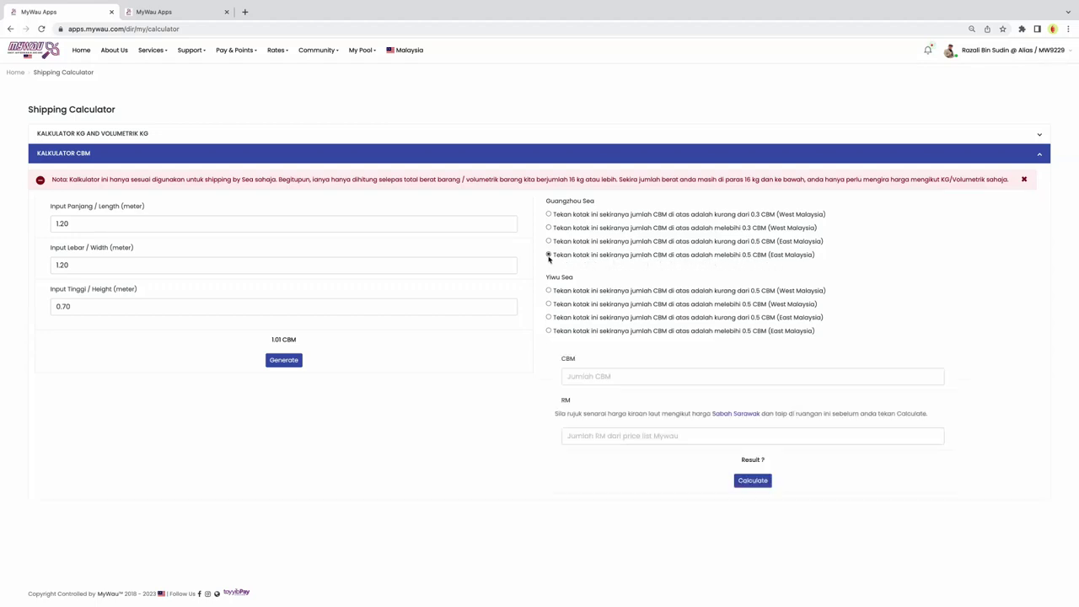
{"action": "left_click", "coordinate": [570, 377]}
{"action": "type", "text": "1.01"}
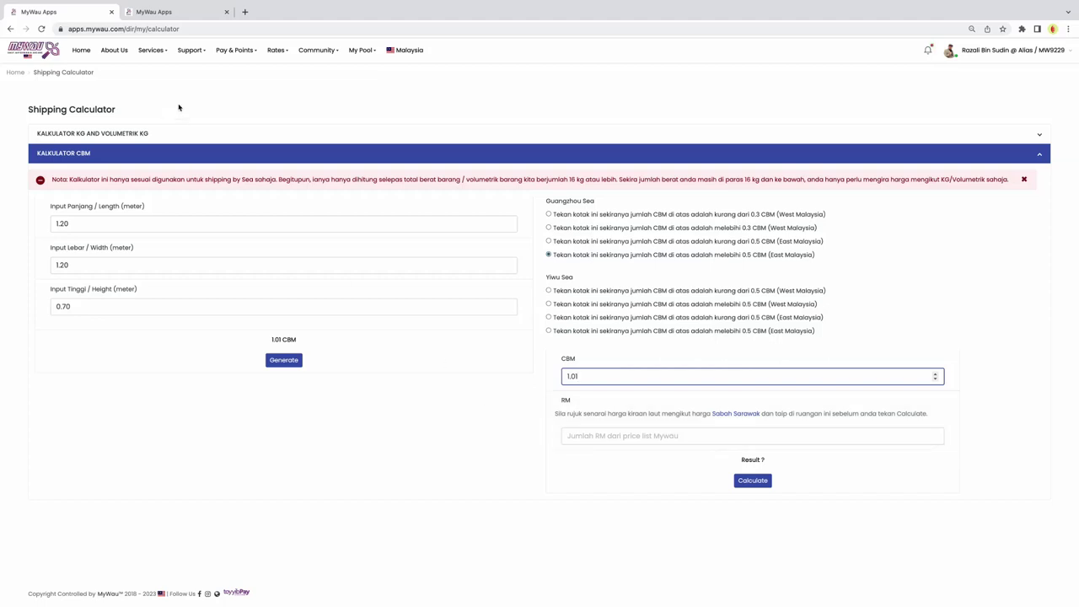
Look up the East Malaysia rate under Guangzhou & Shenzen Sea in the price list, set RM to 820 and calculate the shipping price.
{"action": "left_click", "coordinate": [178, 15]}
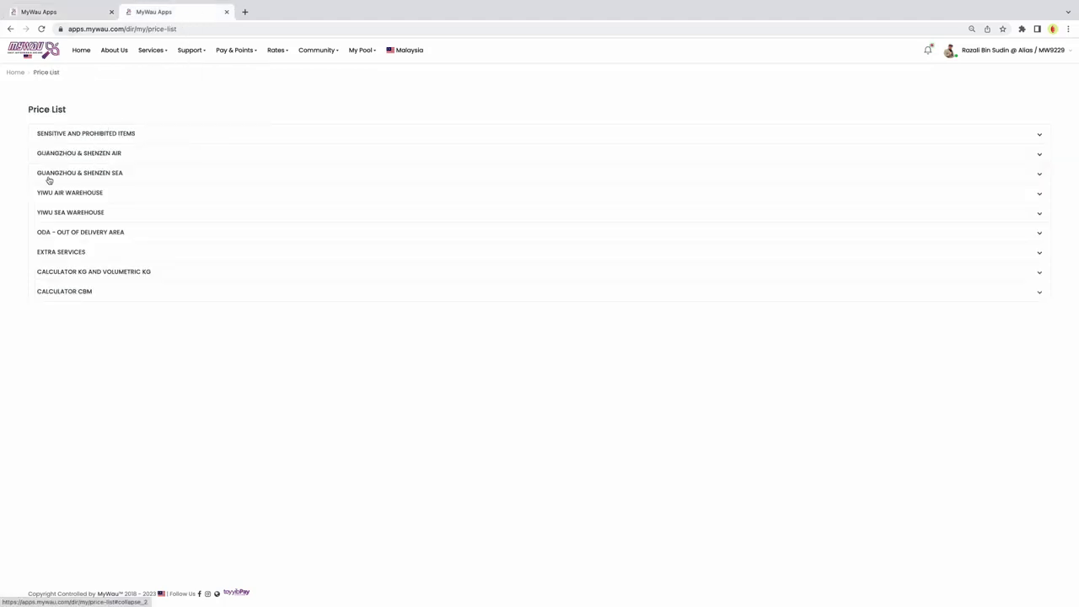
{"action": "left_click", "coordinate": [89, 177]}
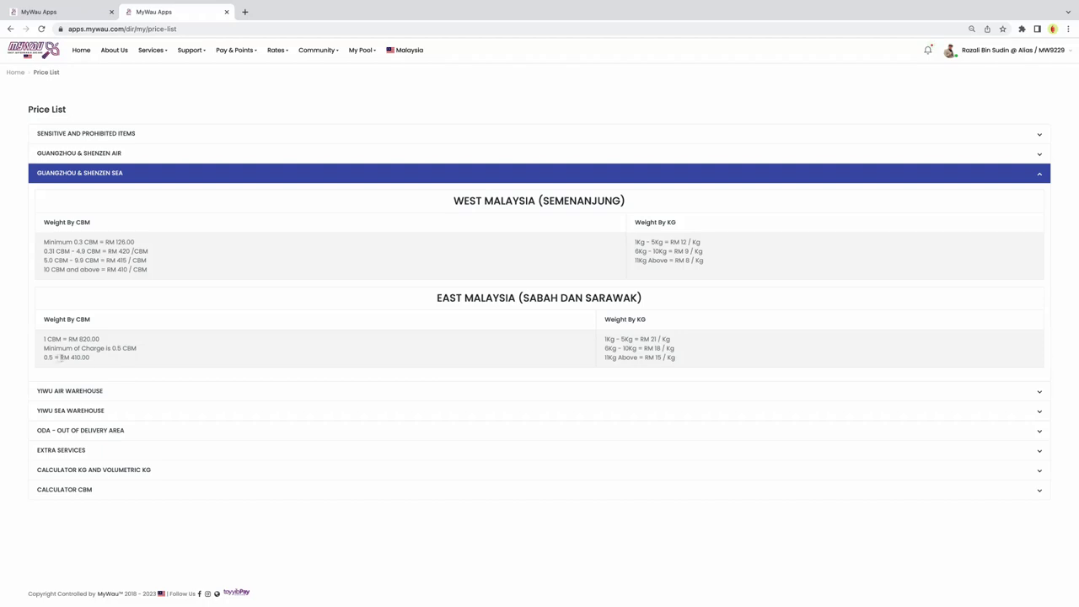
{"action": "left_click", "coordinate": [51, 12]}
{"action": "left_click", "coordinate": [597, 435]}
{"action": "type", "text": "820"}
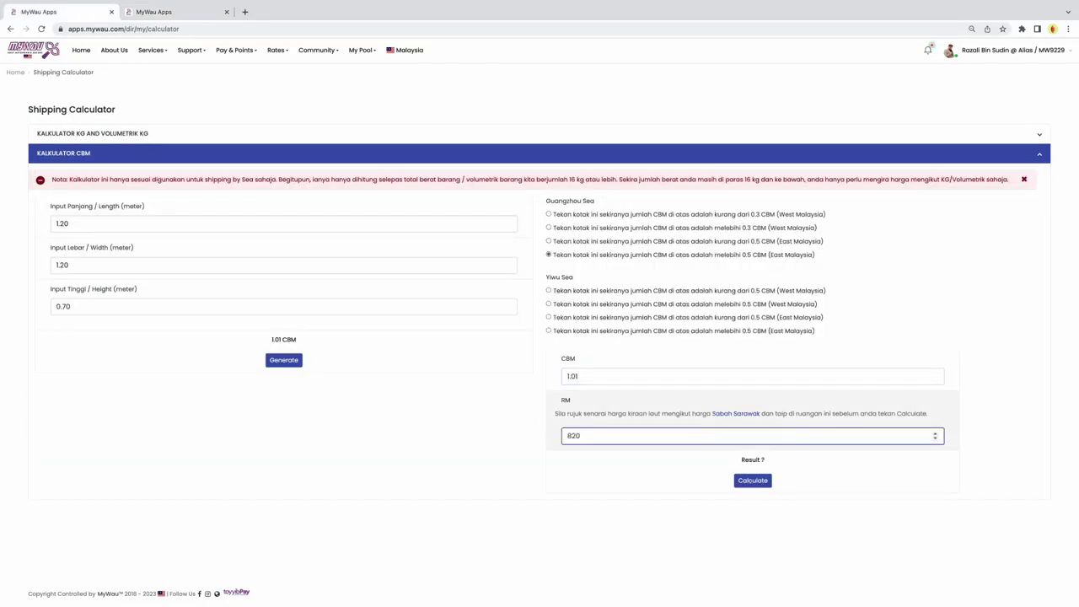
{"action": "left_click", "coordinate": [755, 483]}
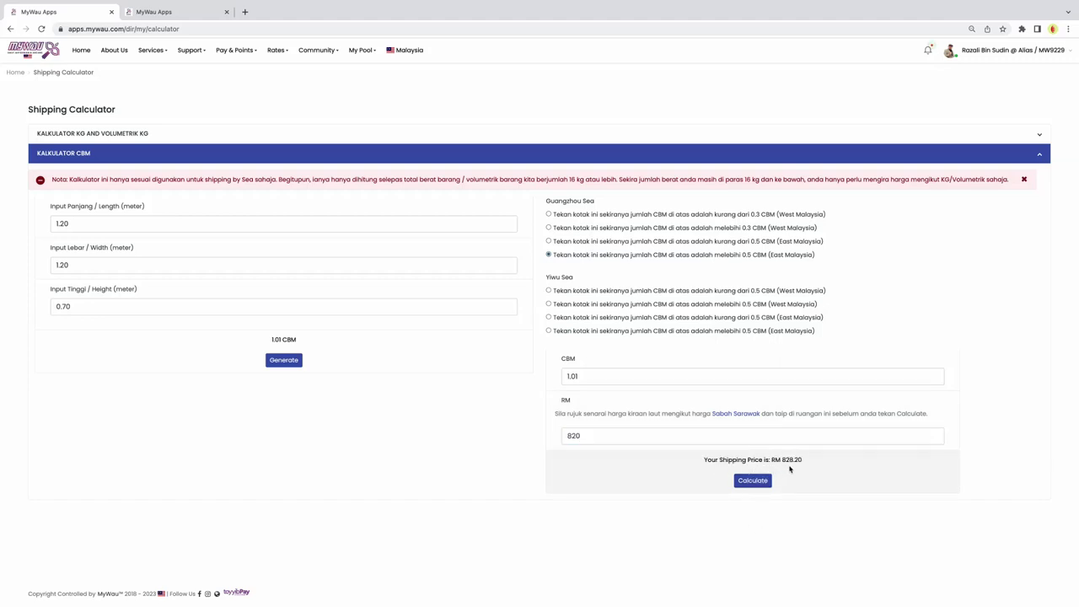